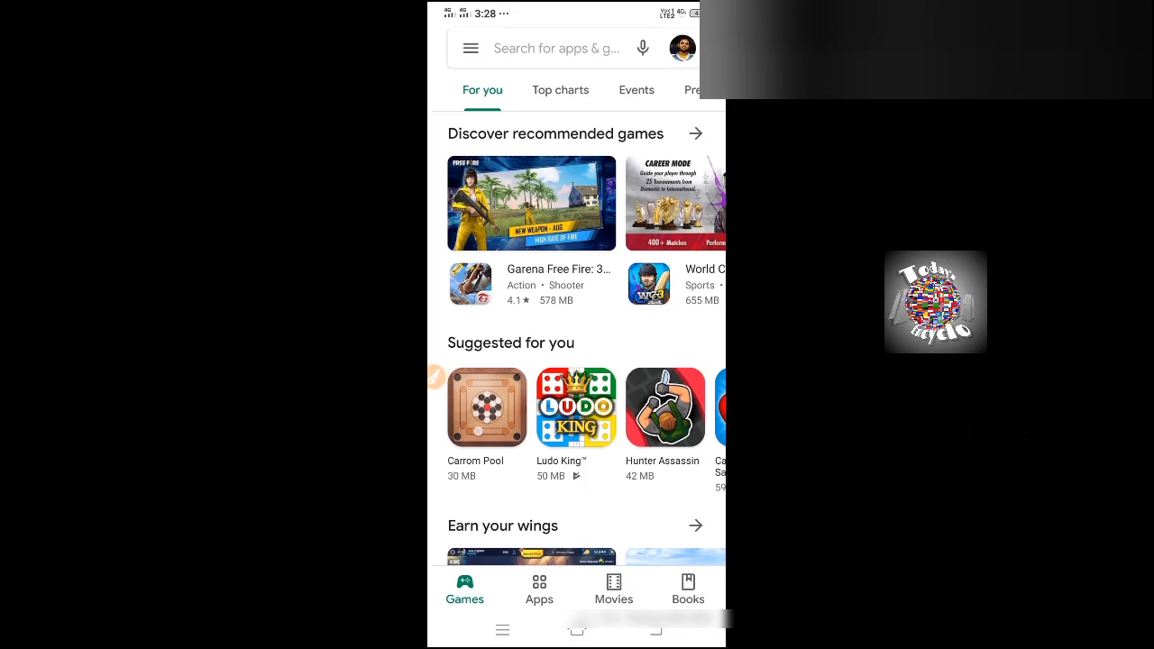
# Search Play Store for 'google meet' and view its page showing the app installed and current
pyautogui.click(577, 48)
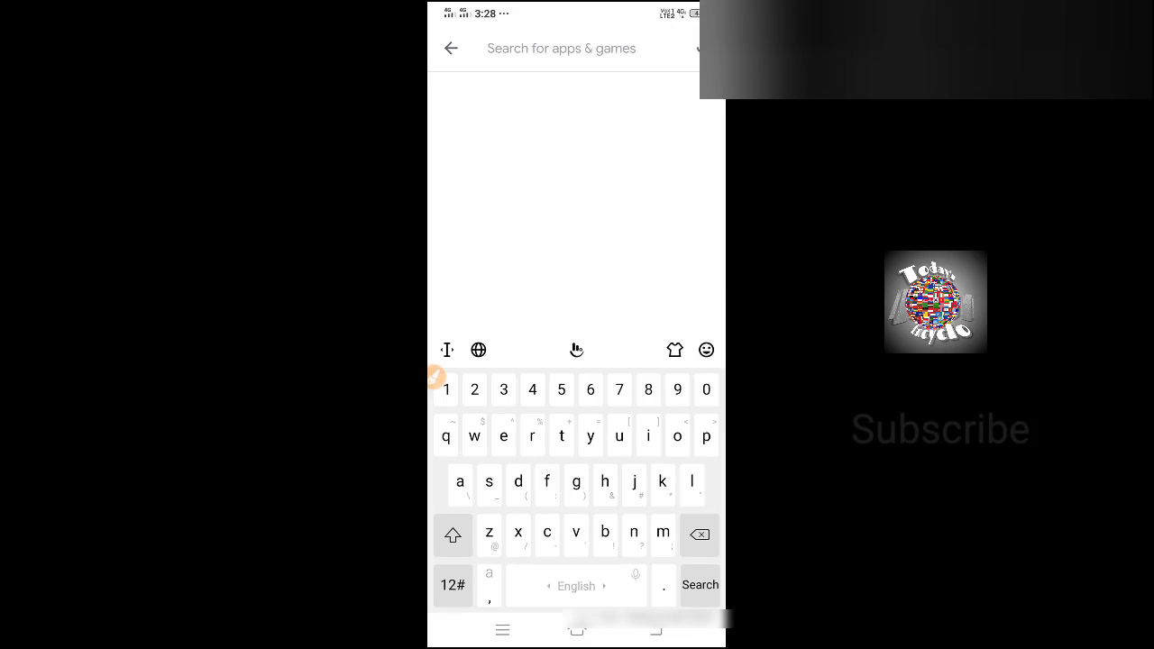
pyautogui.write('google meet')
pyautogui.press('Return')
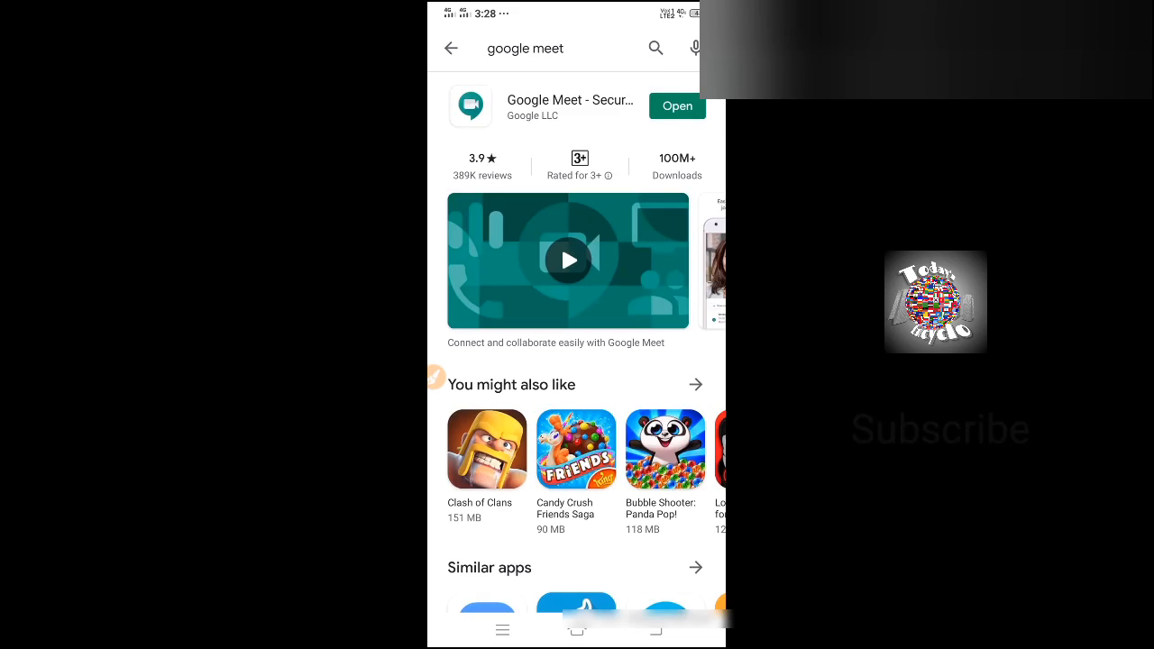
pyautogui.click(435, 377)
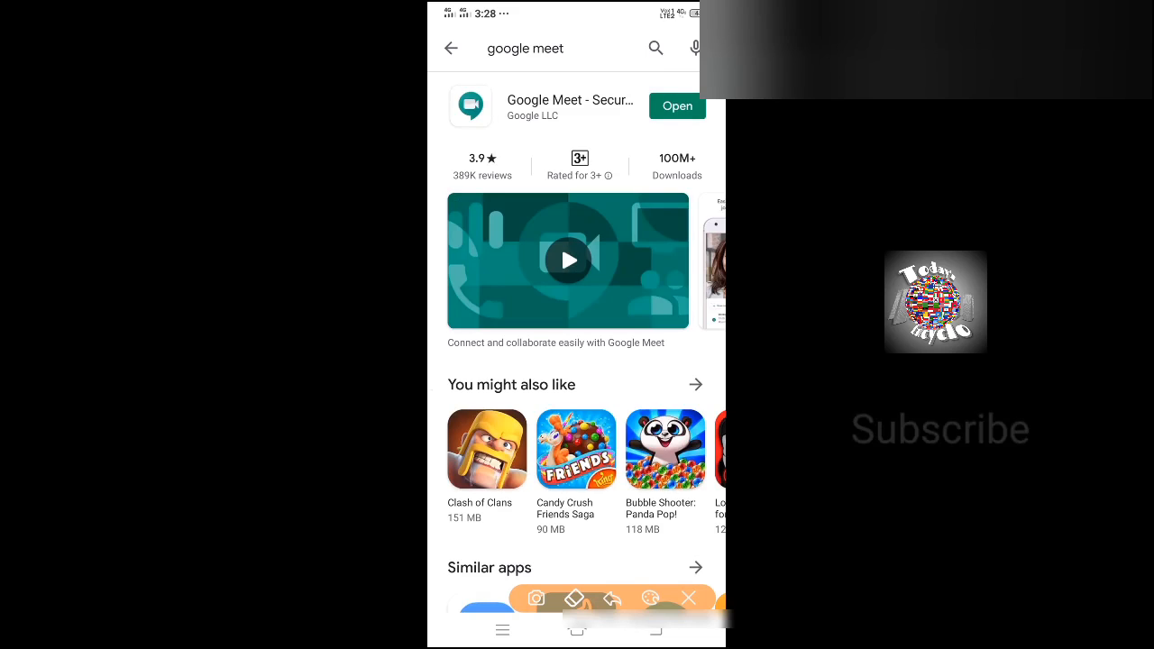
pyautogui.moveTo(602, 156)
pyautogui.mouseDown()
pyautogui.moveTo(655, 120)
pyautogui.moveTo(635, 119)
pyautogui.moveTo(651, 146)
pyautogui.mouseUp()
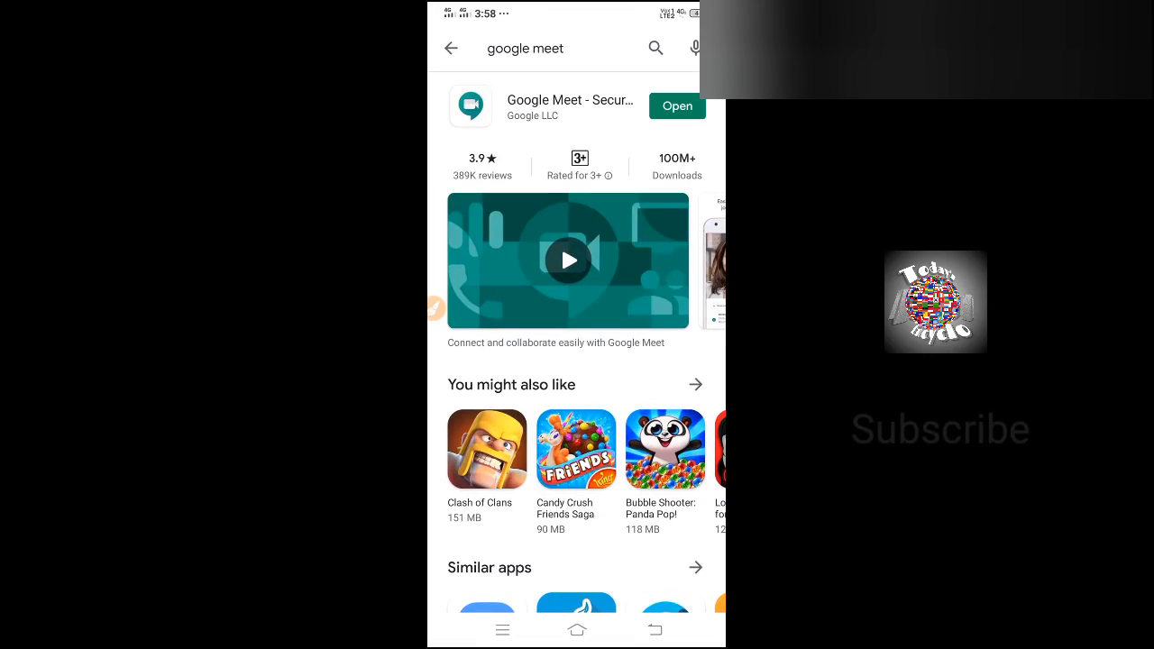
# Return home, launch Settings and go into the More settings page
pyautogui.click(577, 629)
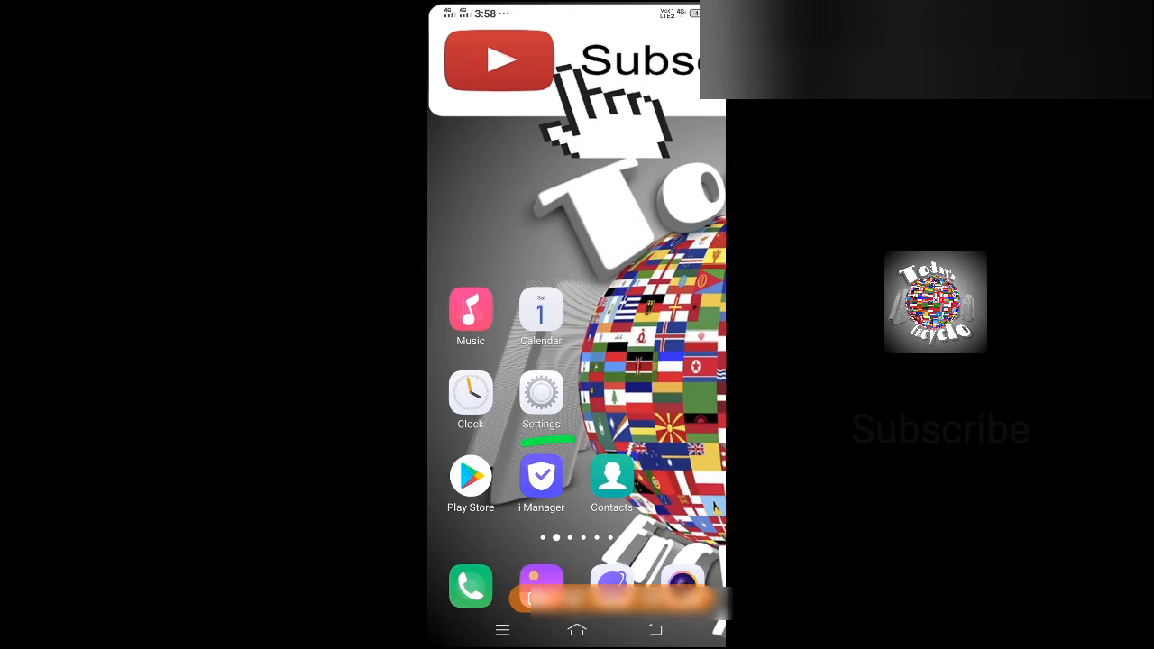
pyautogui.click(541, 393)
pyautogui.scroll(-3, 577, 360)
pyautogui.scroll(3, 578, 361)
pyautogui.scroll(-1, 440, 308)
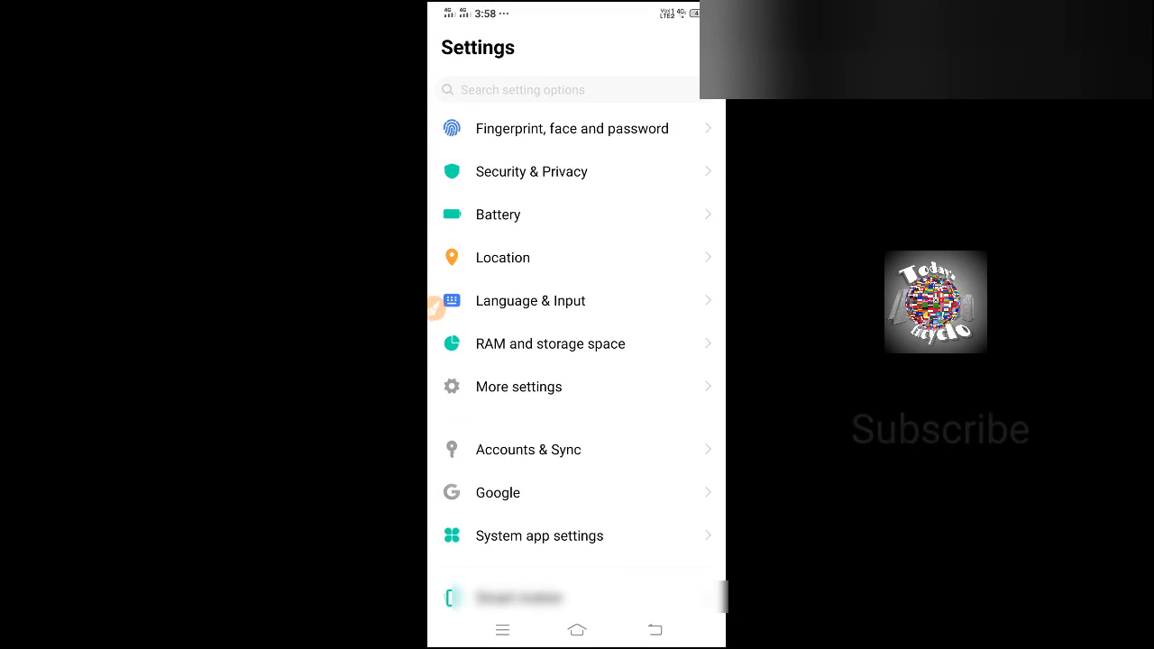
pyautogui.moveTo(713, 597); pyautogui.dragTo(514, 597)
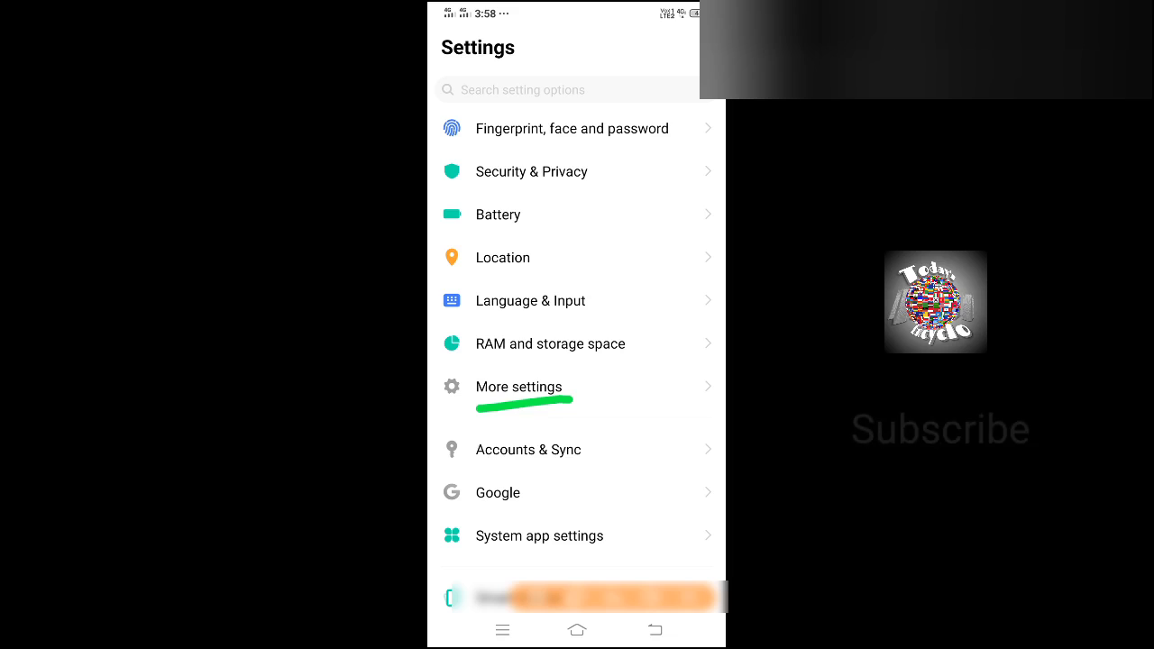
pyautogui.click(519, 387)
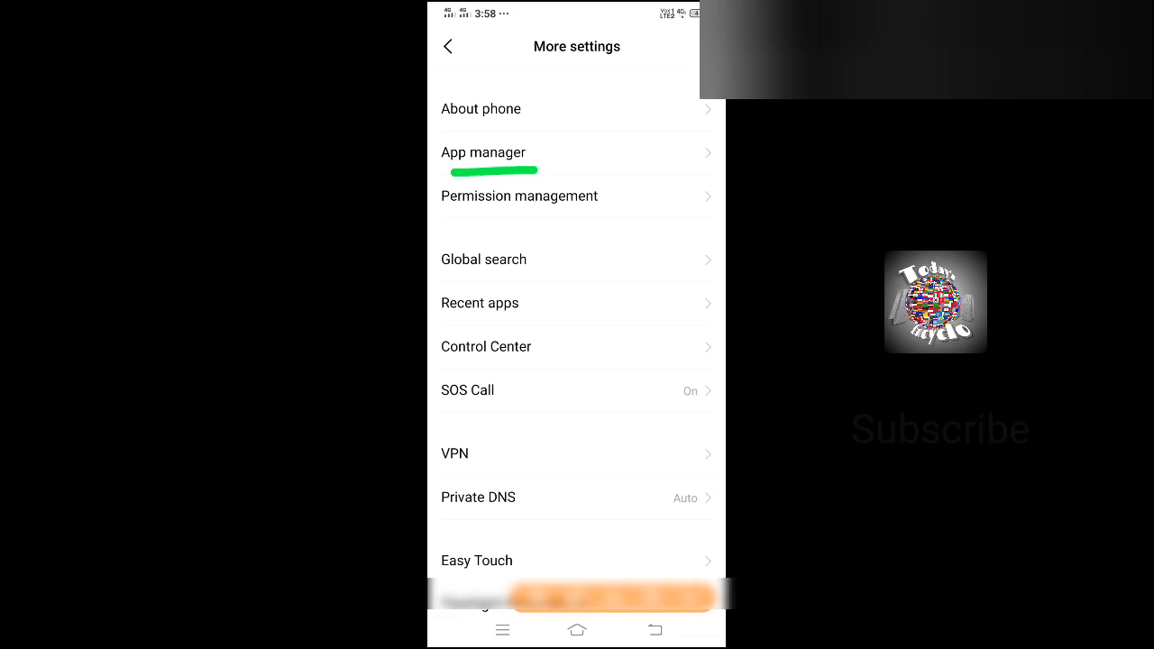
# From App manager, bring up the Meet app's details
pyautogui.click(483, 152)
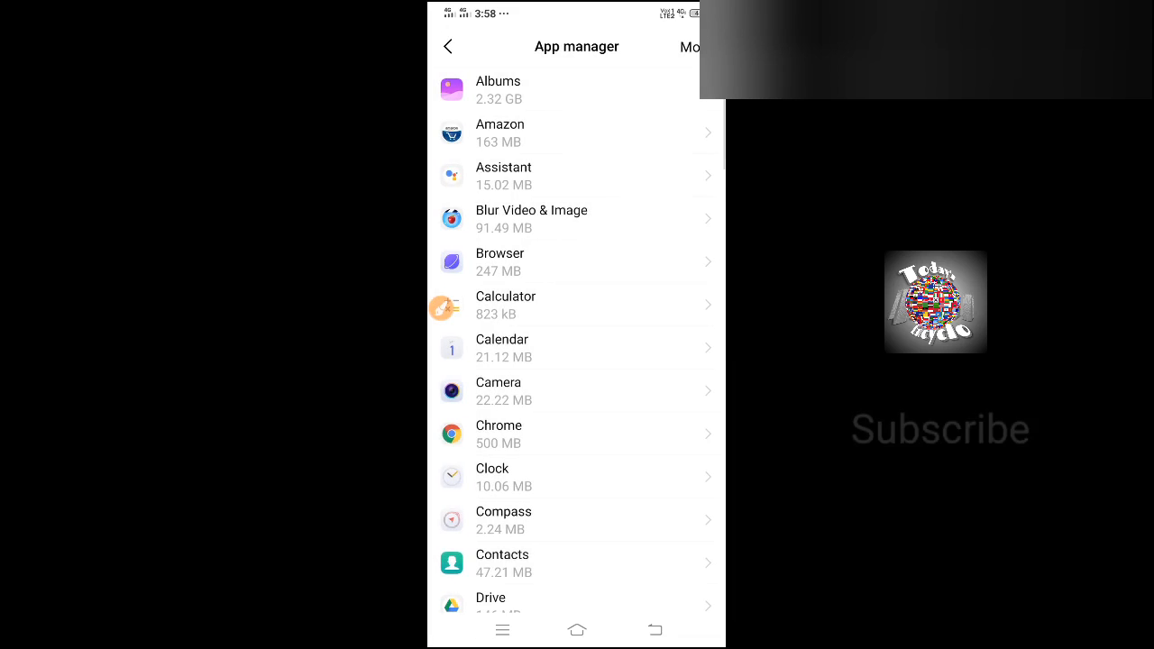
pyautogui.scroll(-1, 577, 343)
pyautogui.scroll(-1, 577, 343)
pyautogui.scroll(-2, 577, 343)
pyautogui.scroll(-2, 577, 342)
pyautogui.scroll(-2, 577, 342)
pyautogui.scroll(-2, 577, 343)
pyautogui.scroll(-2, 577, 343)
pyautogui.scroll(-2, 577, 343)
pyautogui.scroll(-2, 577, 343)
pyautogui.scroll(-2, 577, 342)
pyautogui.scroll(-1, 577, 343)
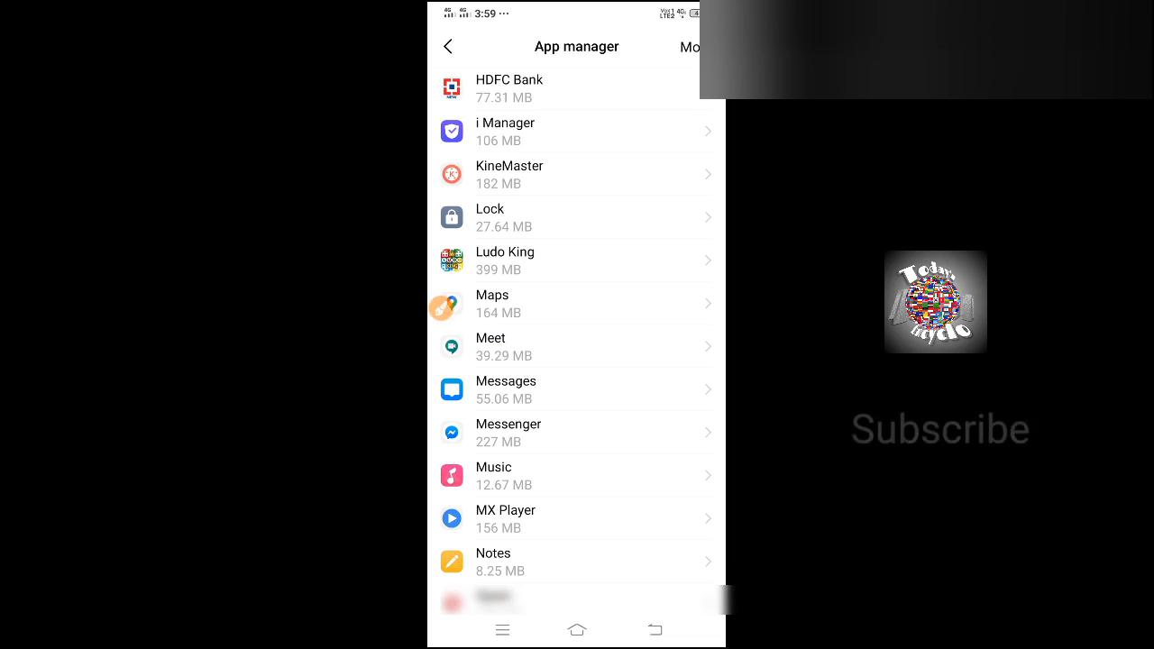
pyautogui.click(505, 346)
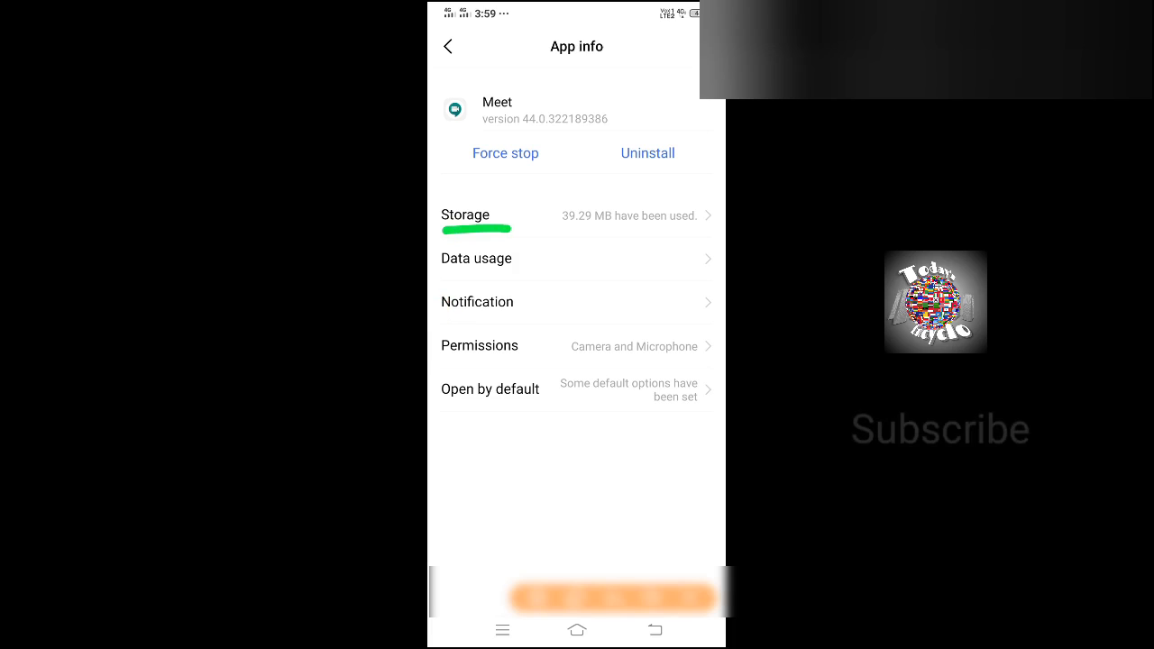
# In Meet's Storage page, clear the cache and then clear app data, confirming the deletion
pyautogui.click(466, 214)
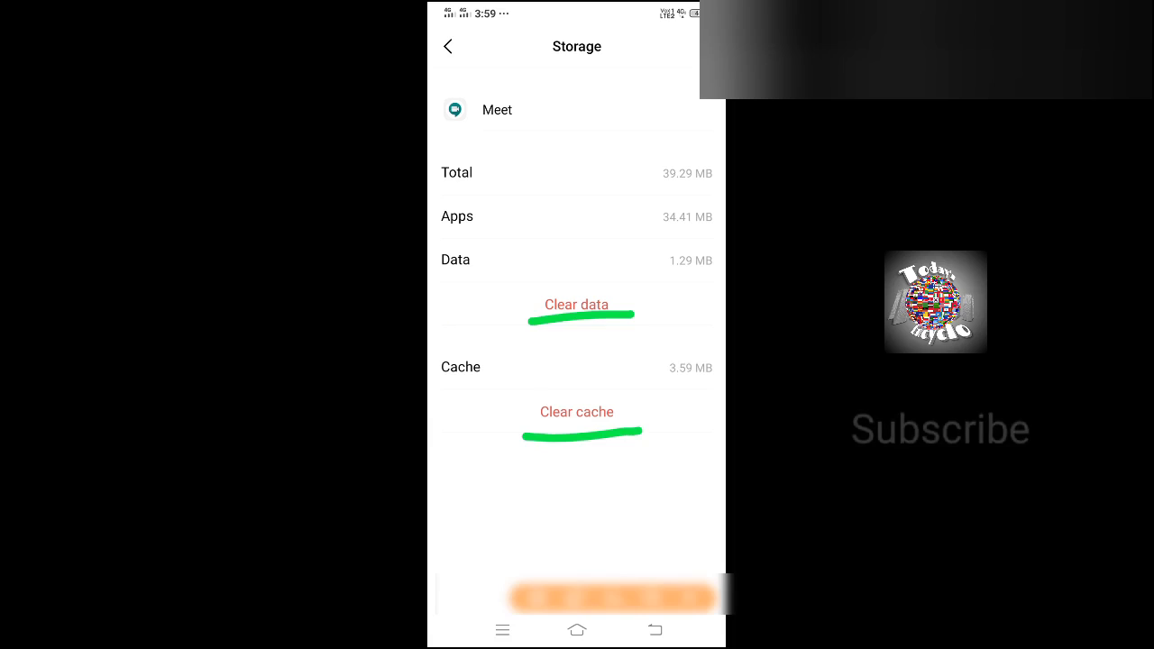
pyautogui.click(576, 411)
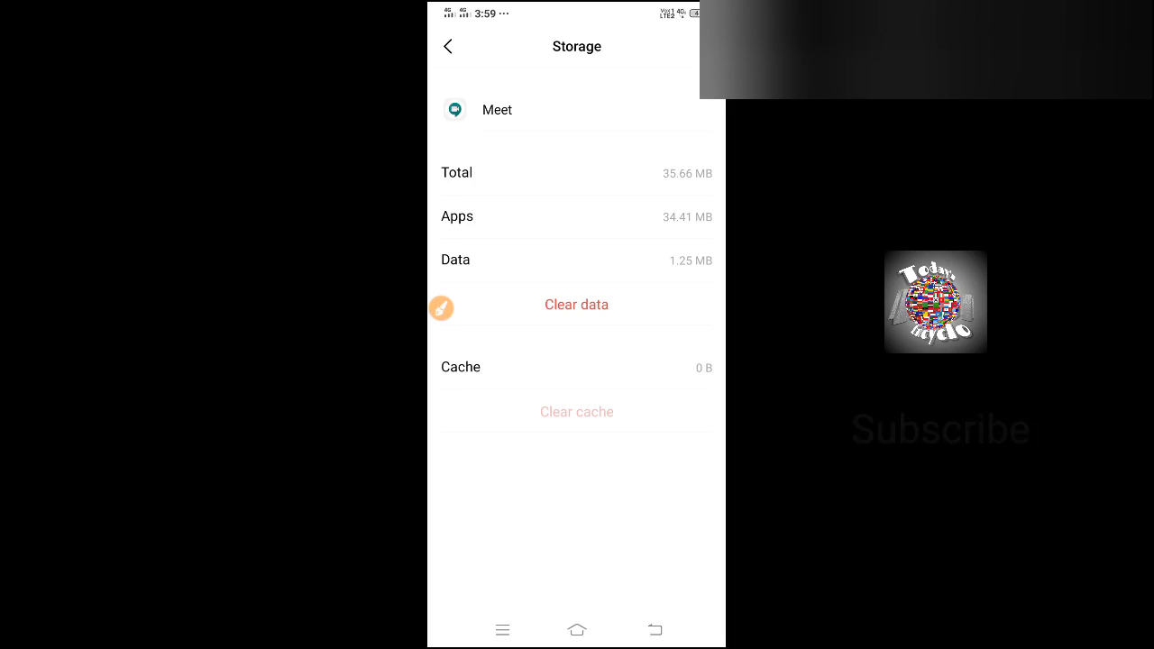
pyautogui.click(576, 304)
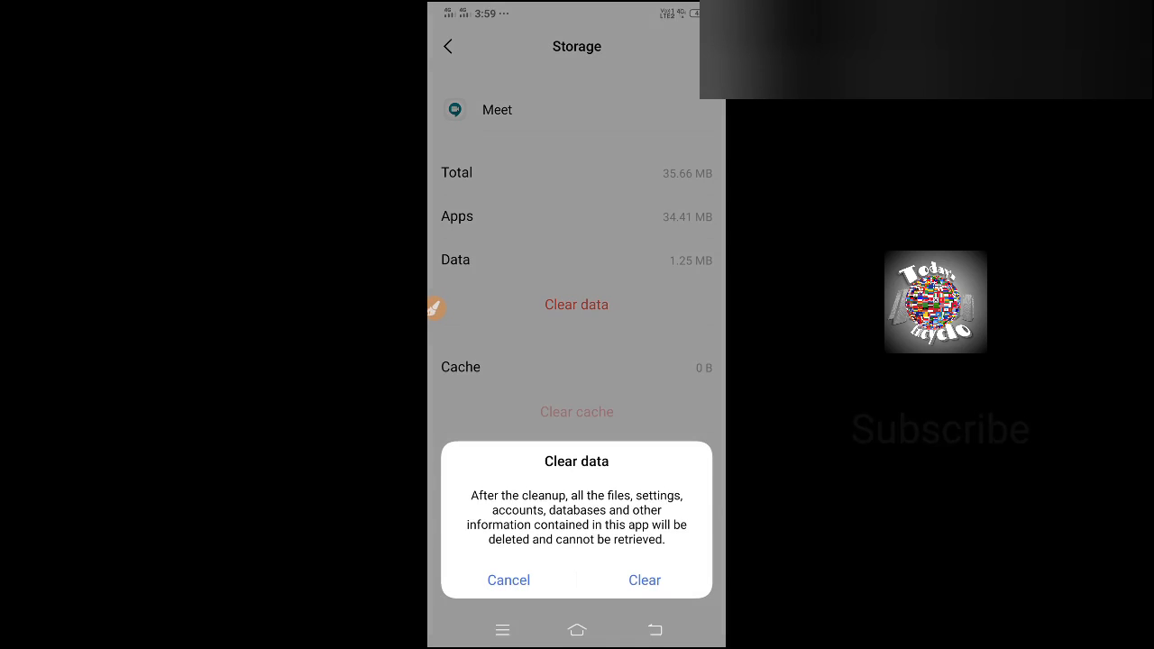
pyautogui.click(645, 580)
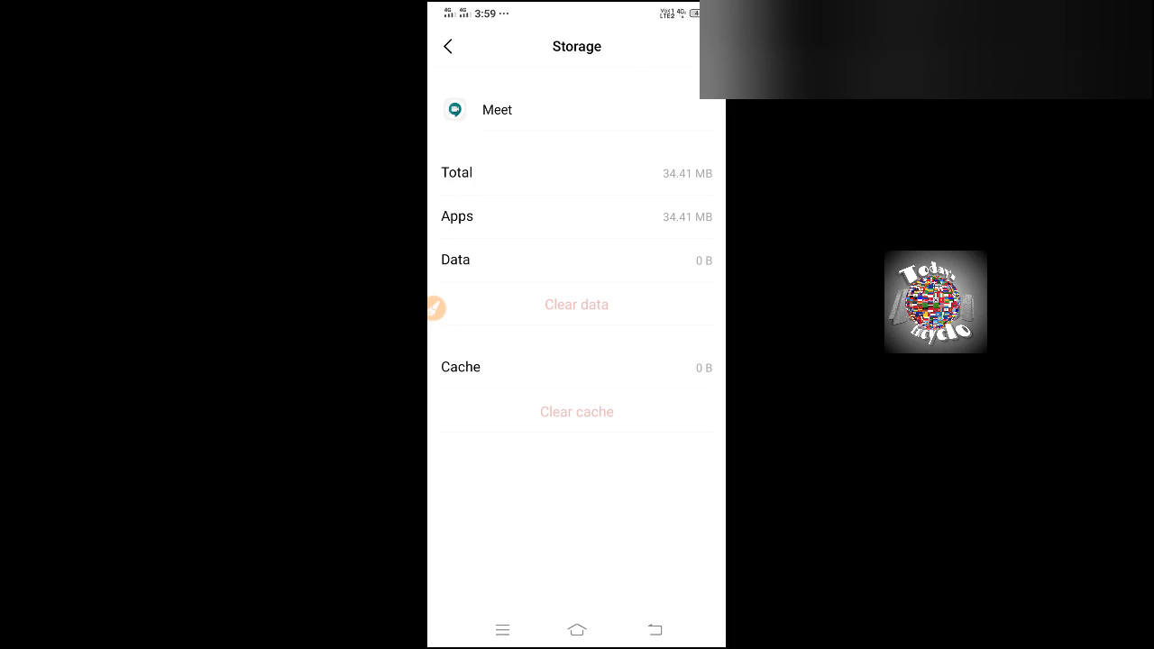
# Under Open by default, set supported links to Allow so they open in Meet, then go back
pyautogui.click(448, 46)
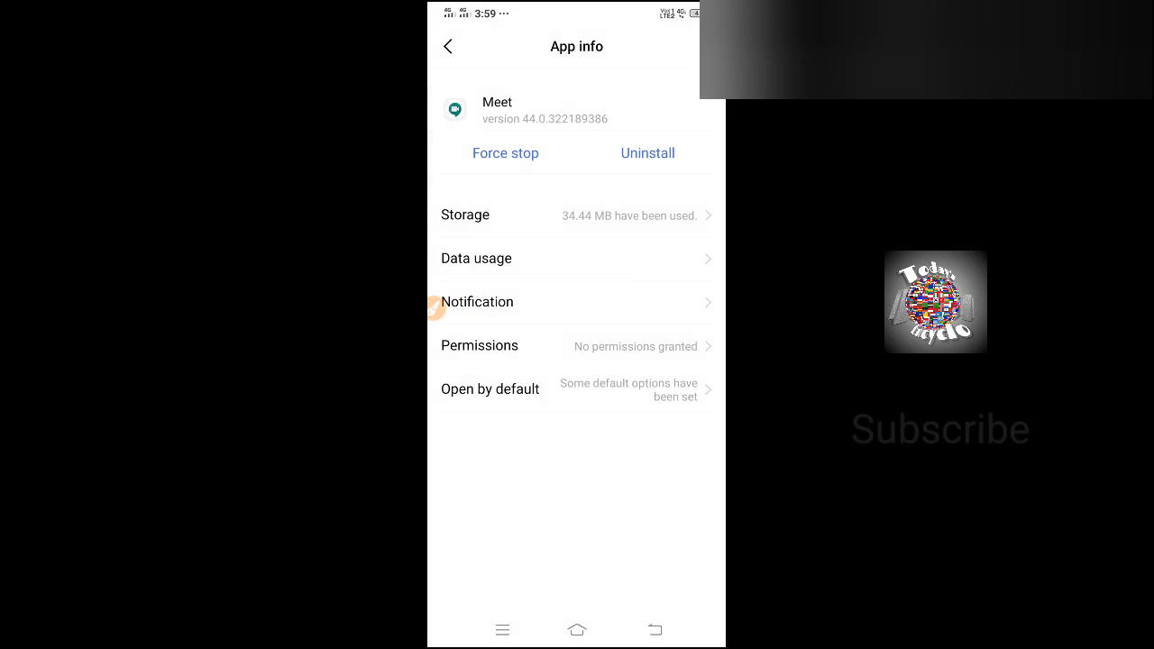
pyautogui.click(490, 388)
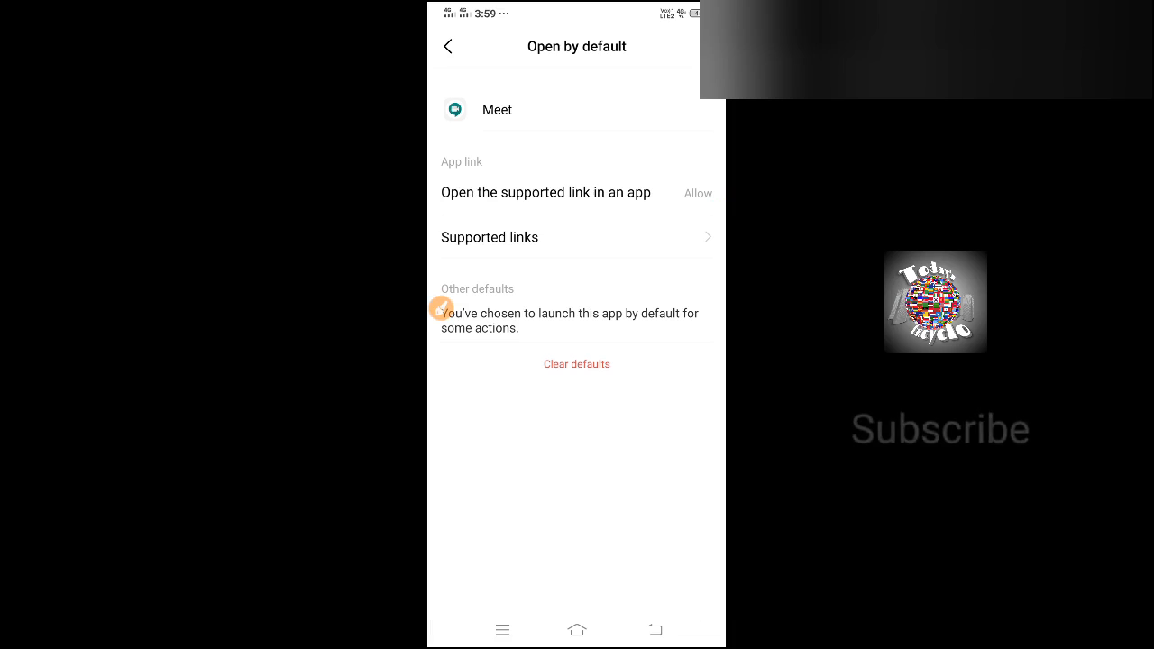
pyautogui.click(546, 192)
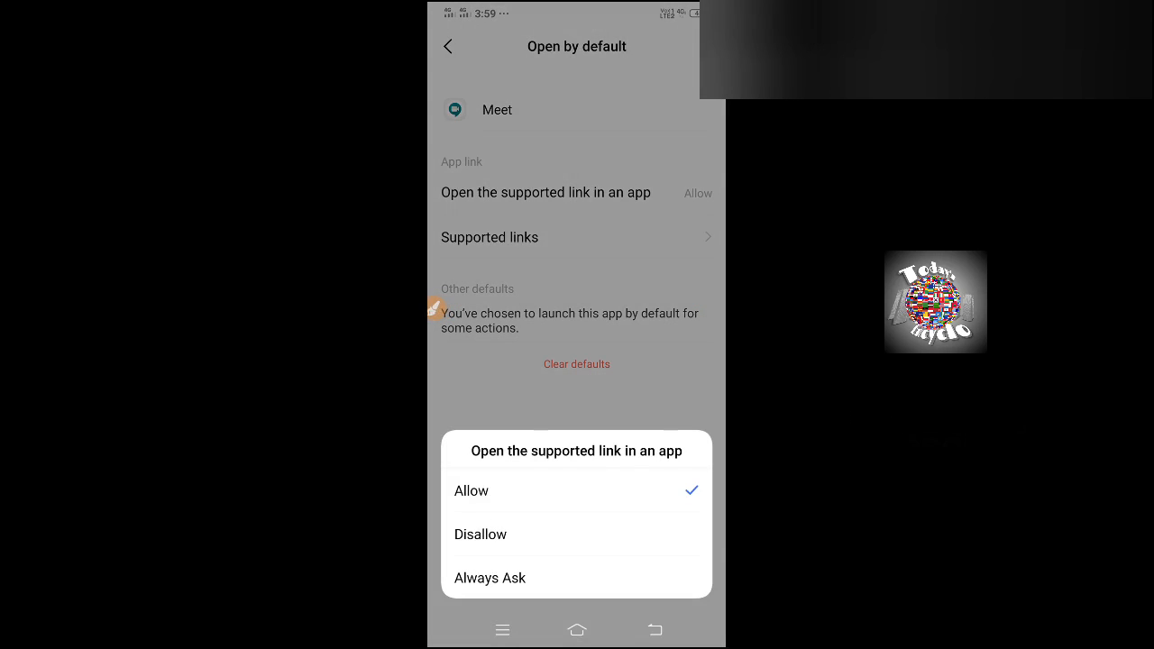
pyautogui.click(434, 310)
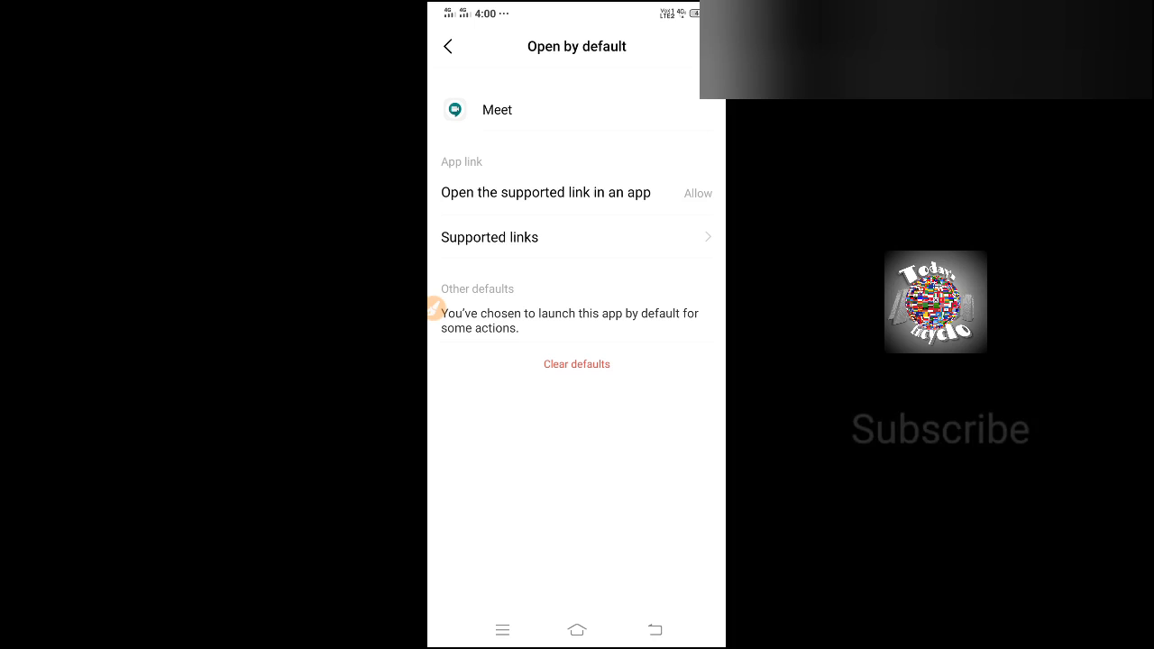
pyautogui.click(449, 46)
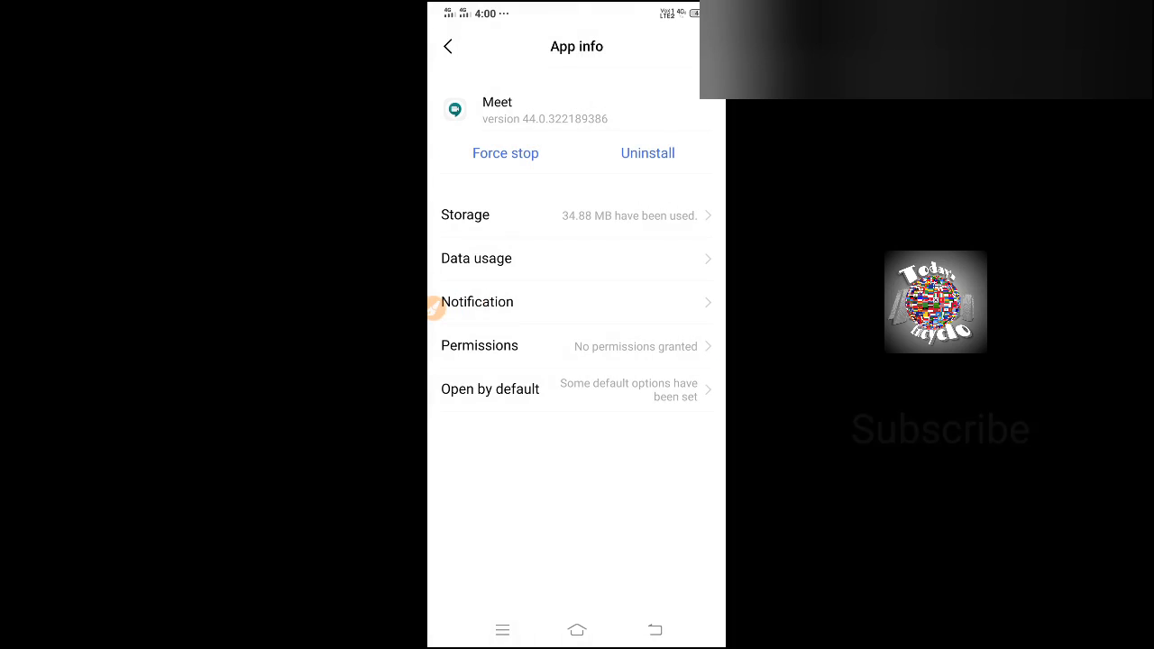
# Launch Google Meet from the home screen and try entering a meeting code
pyautogui.click(577, 631)
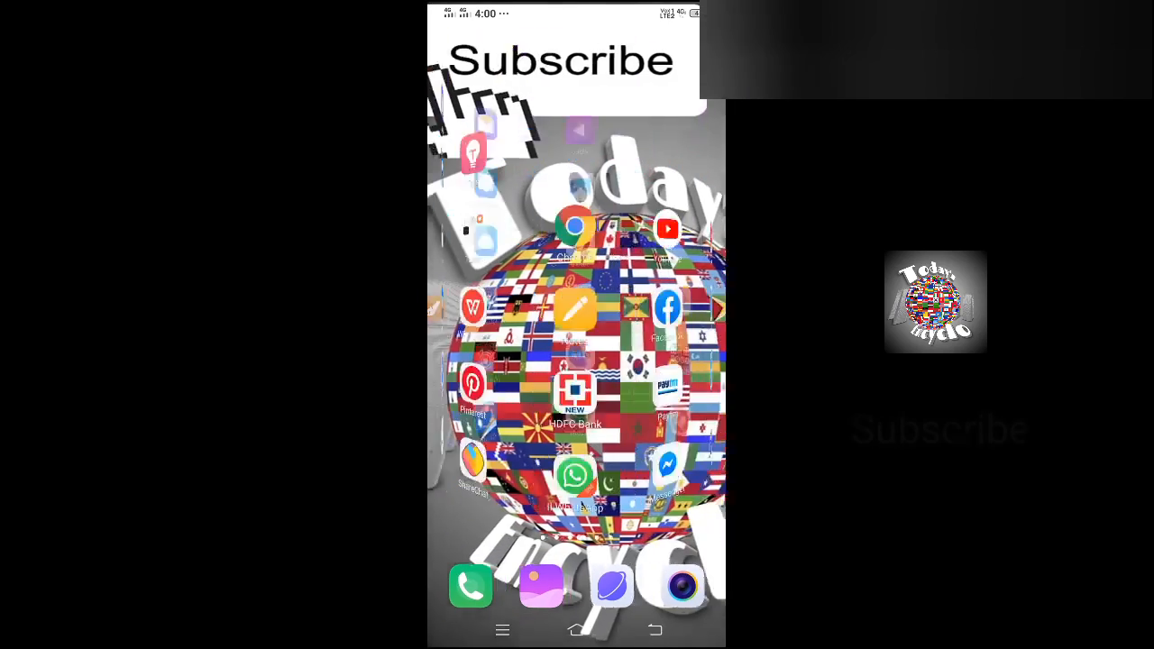
pyautogui.moveTo(668, 360); pyautogui.dragTo(487, 361)
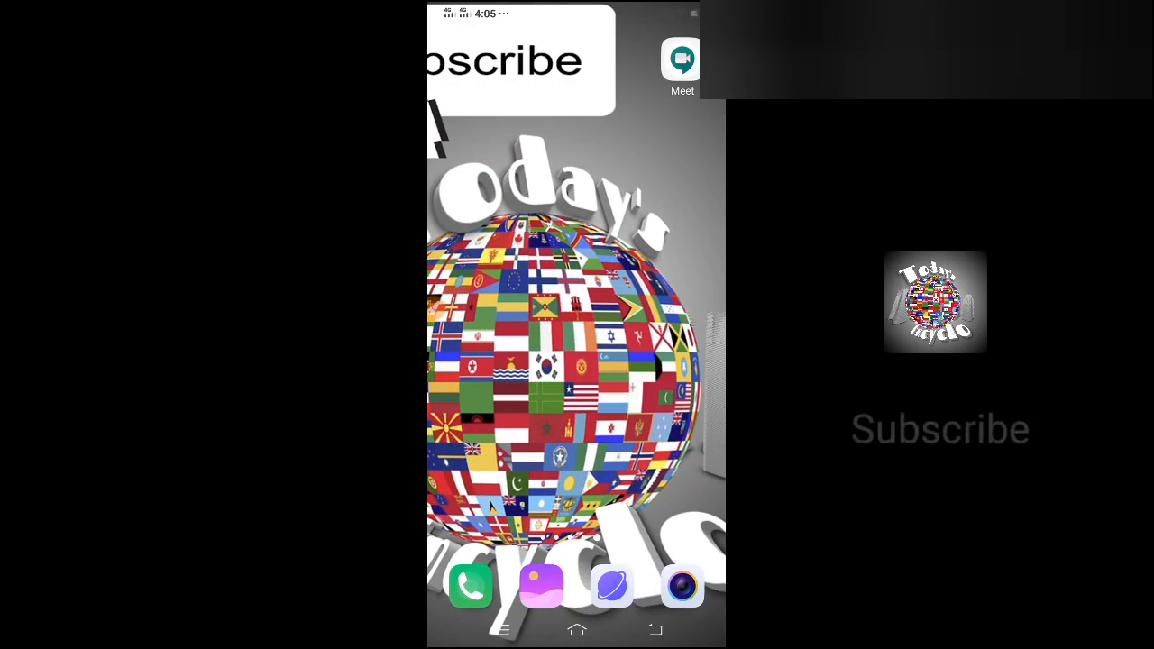
pyautogui.click(681, 60)
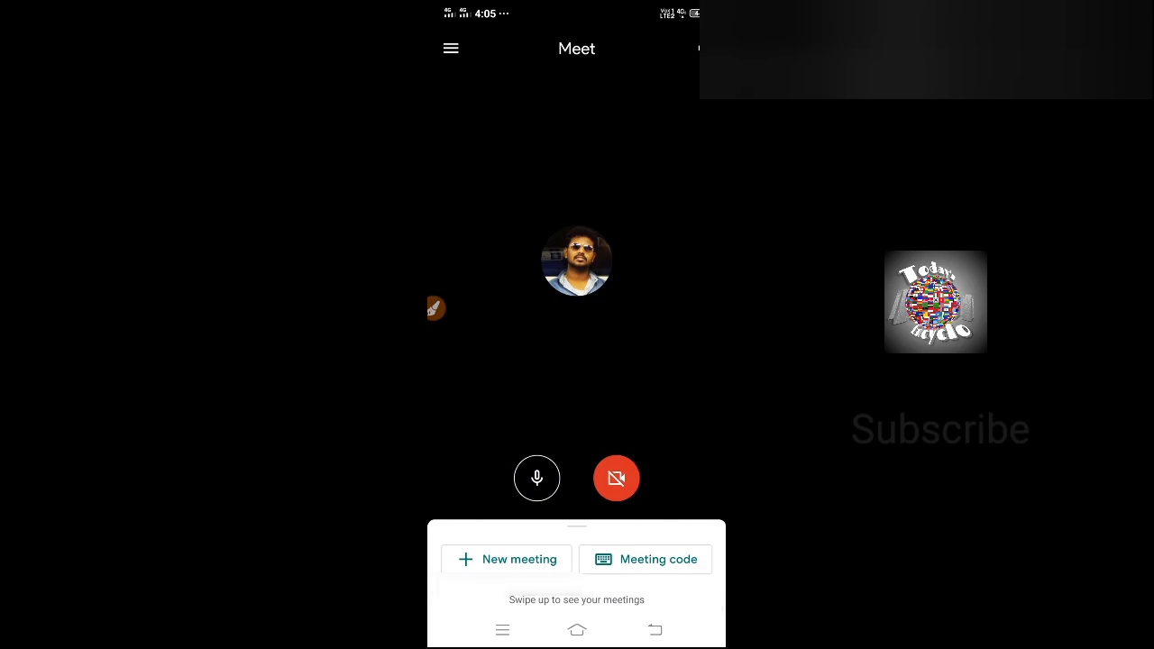
pyautogui.click(646, 559)
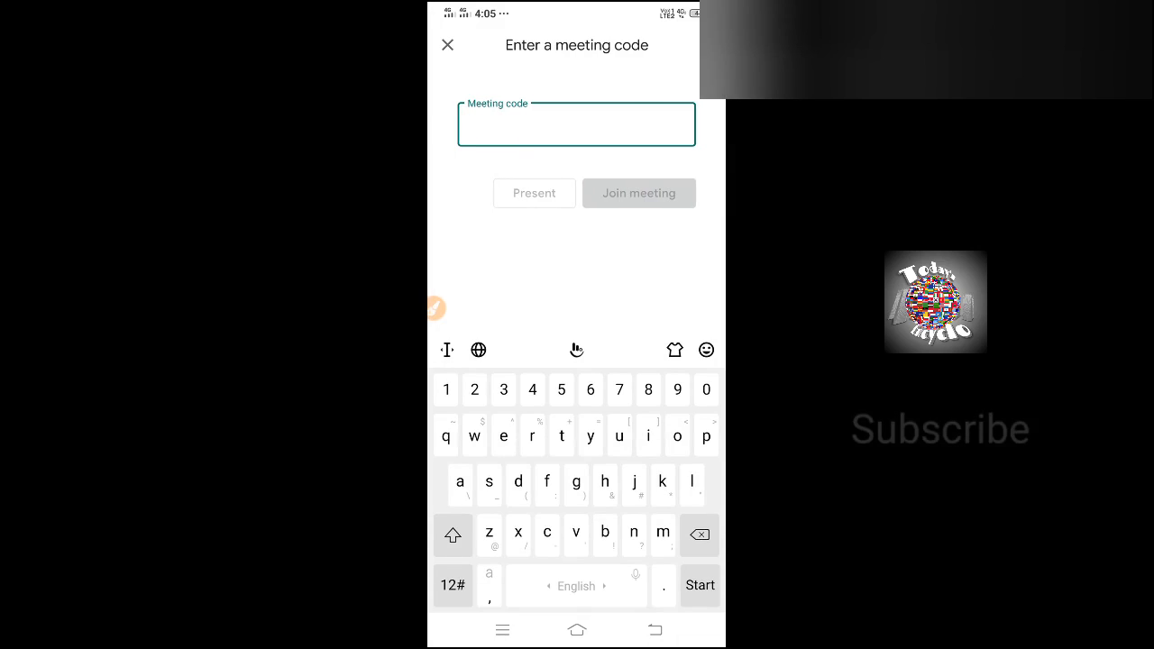
pyautogui.click(469, 124)
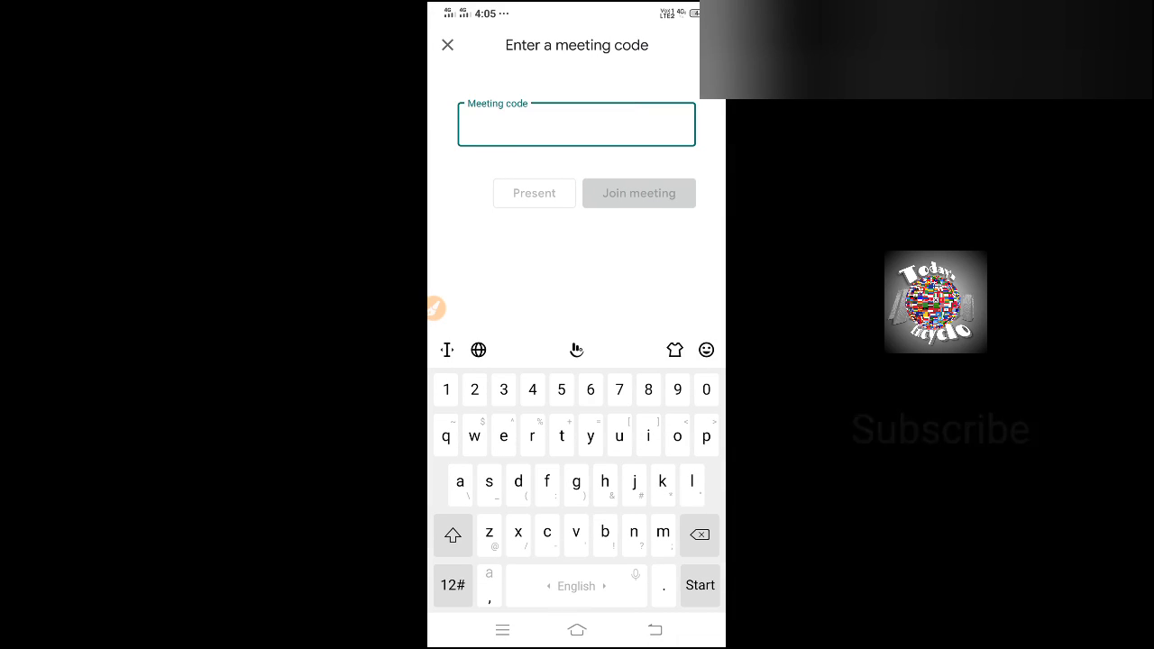
# Abandon the code entry and return home to reach the meeting link for dkh-goac-dzw
pyautogui.click(448, 44)
pyautogui.click(577, 630)
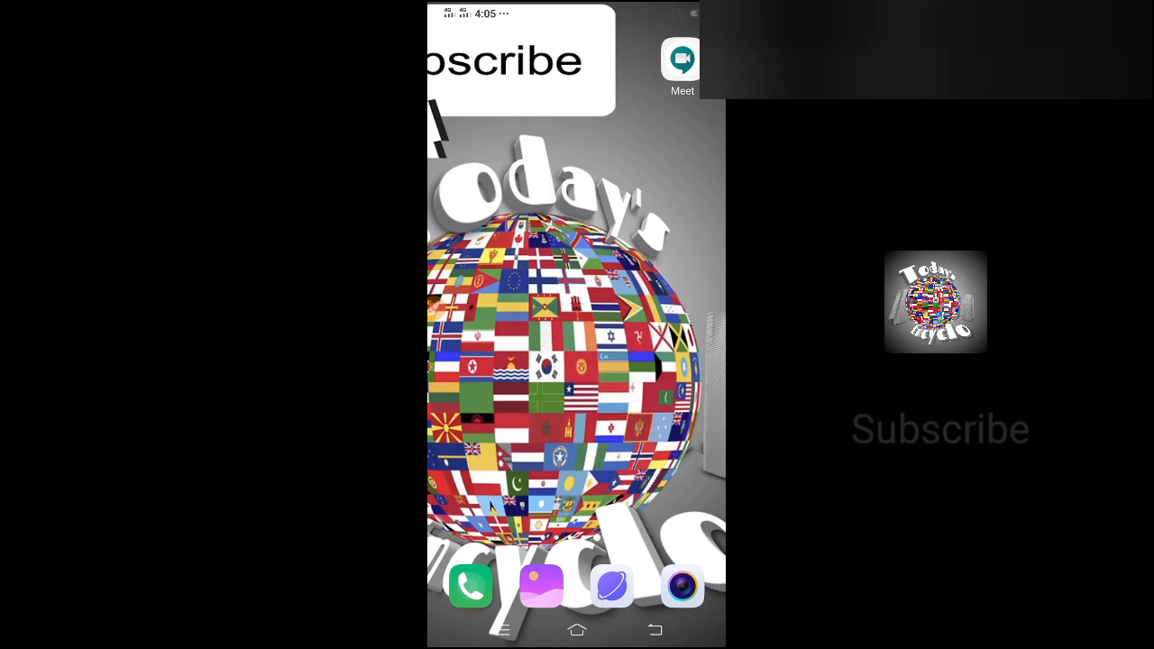
pyautogui.moveTo(469, 361); pyautogui.dragTo(685, 360)
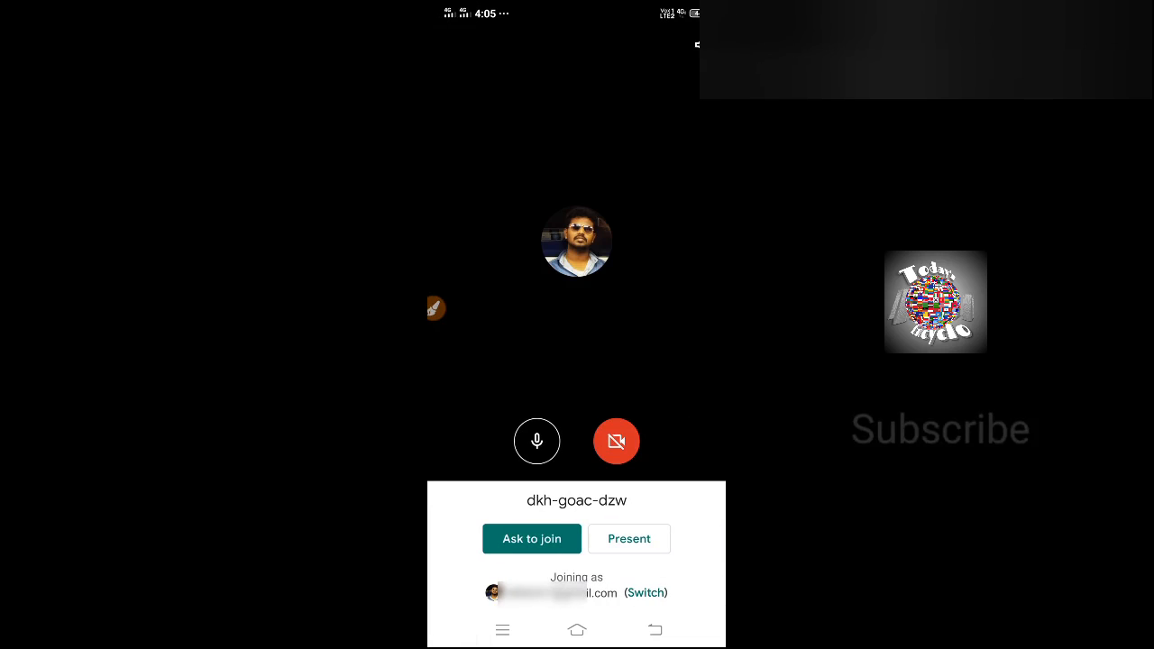
# Ask to join meeting dkh-goac-dzw and, once admitted, switch the camera on
pyautogui.click(532, 538)
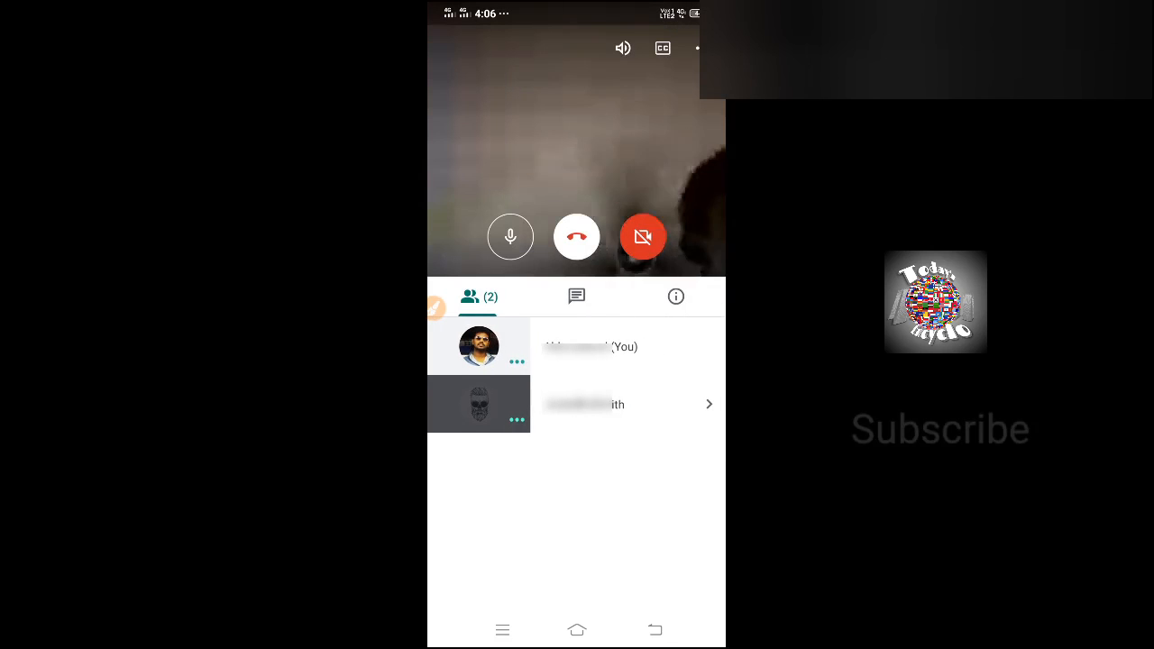
pyautogui.click(642, 236)
# Toggle the camera off during the dkh-goac-dzw call
pyautogui.click(643, 237)
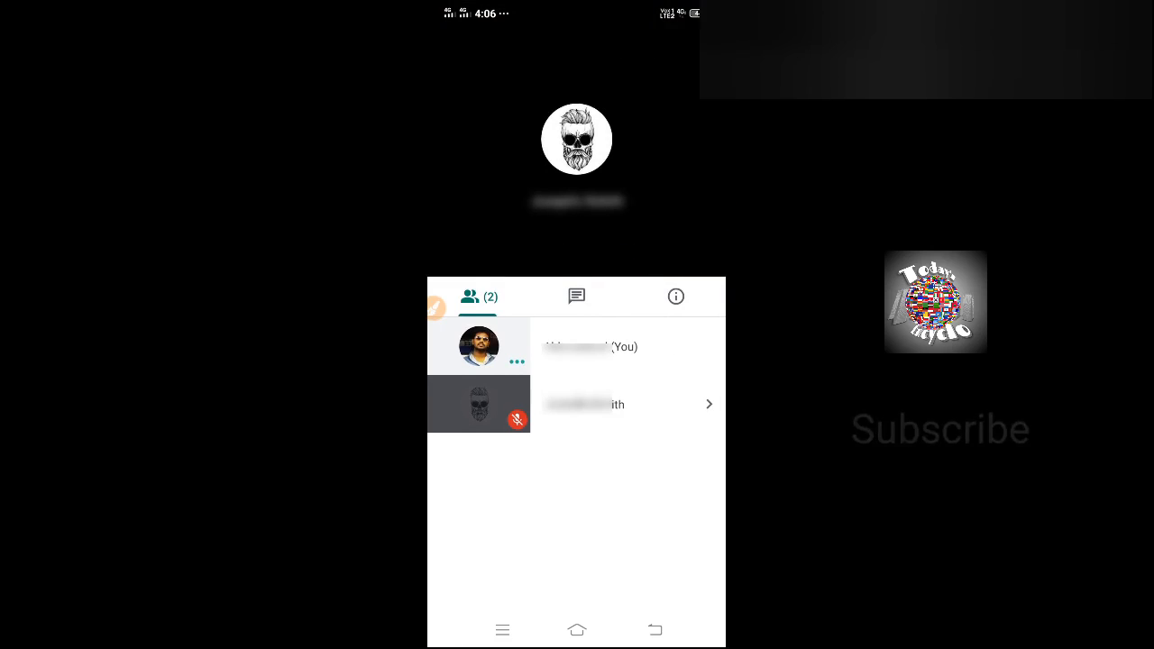